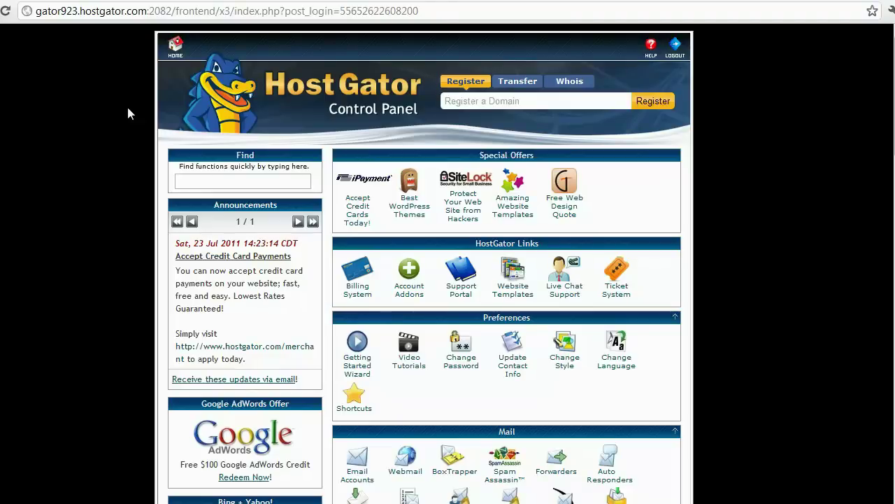
# Open Fantastico De Luxe from the Software/Services section of the hosting control panel.
pyautogui.scroll(-10, 752, 189)
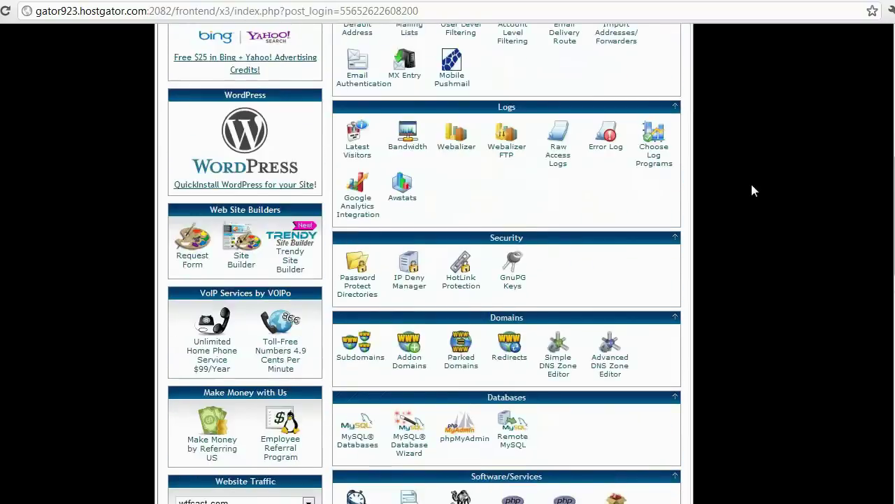
pyautogui.scroll(-1, 752, 189)
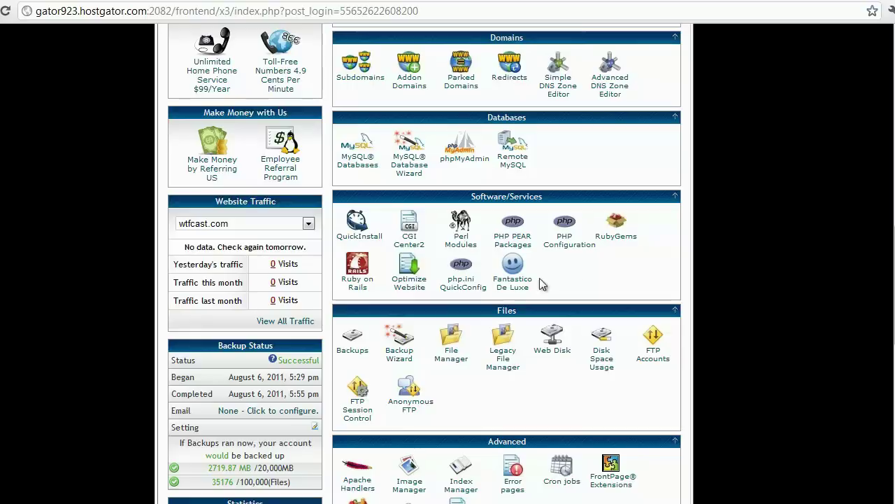
pyautogui.click(513, 266)
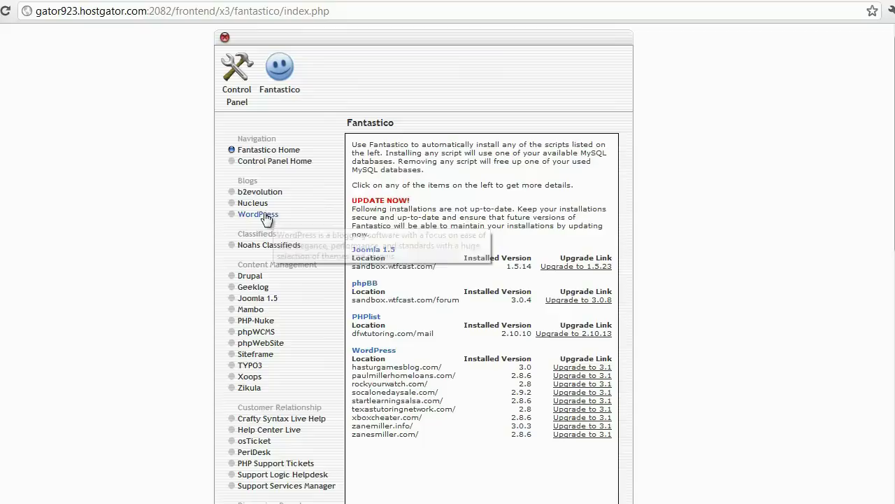
# Open the WordPress script page in the Blogs category and start a new installation.
pyautogui.scroll(-3, 243, 338)
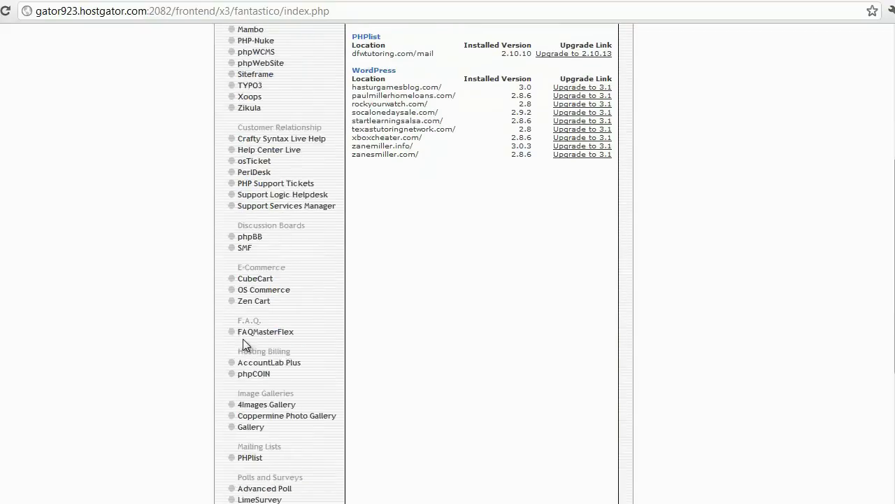
pyautogui.scroll(3, 243, 339)
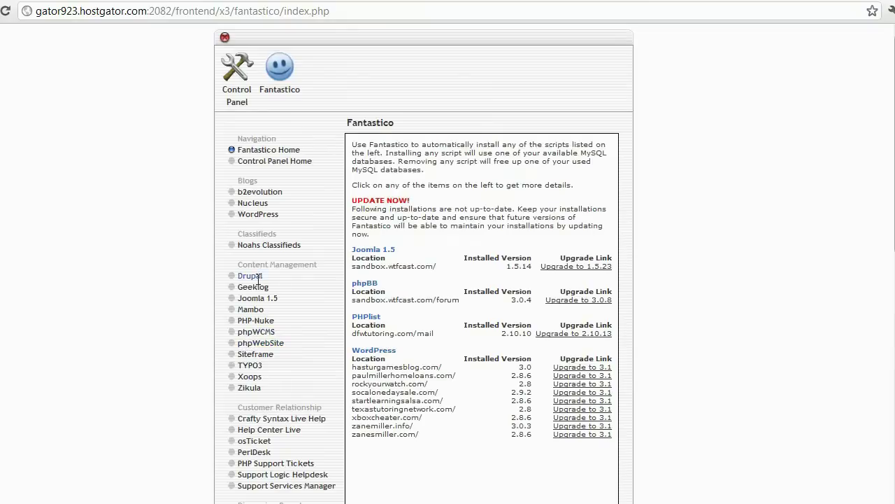
pyautogui.click(258, 214)
pyautogui.scroll(-2, 643, 225)
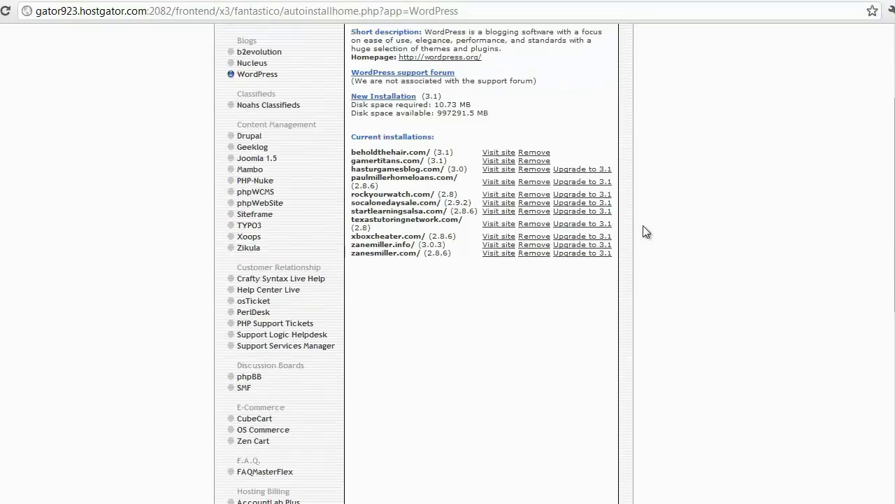
pyautogui.scroll(2, 643, 232)
pyautogui.scroll(-3, 609, 234)
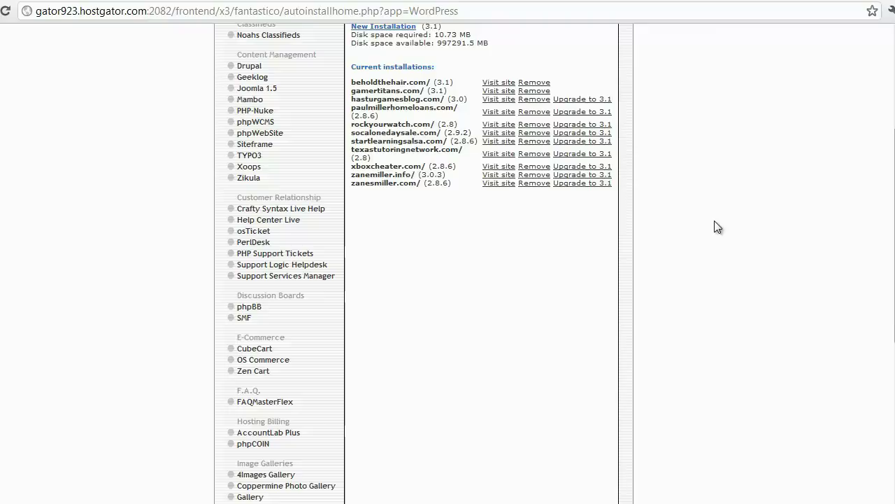
pyautogui.scroll(2, 677, 225)
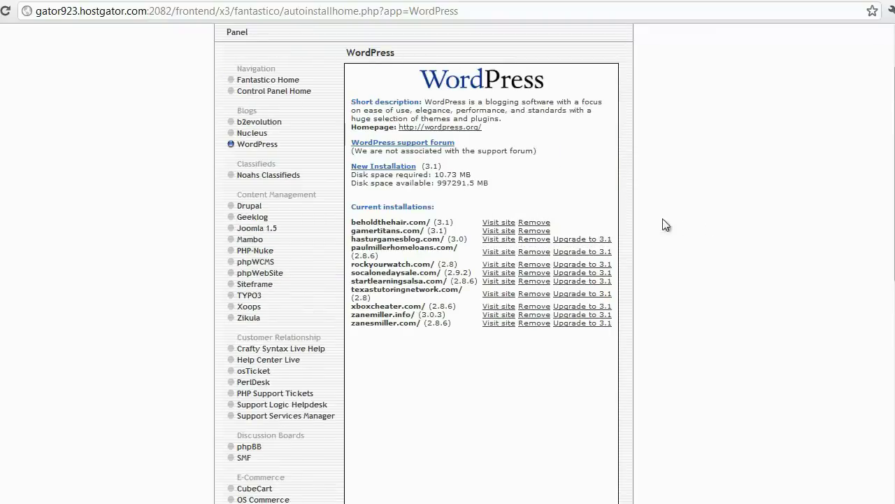
pyautogui.click(378, 168)
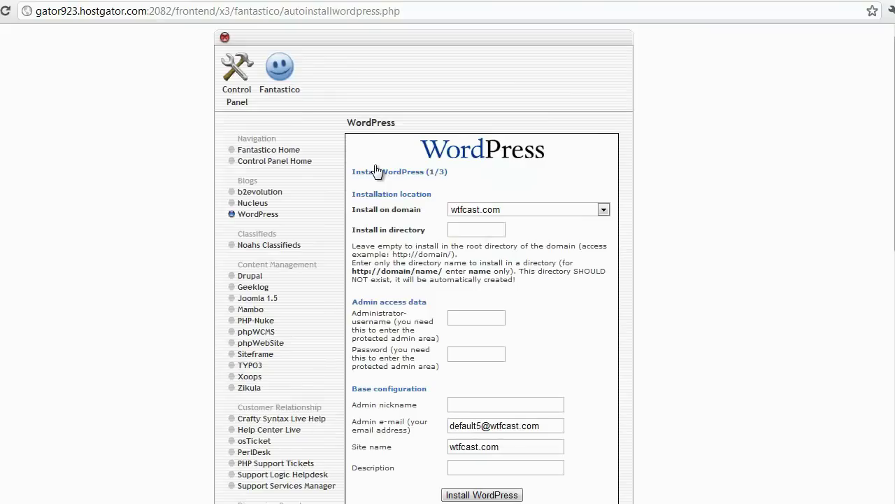
# Set the domain for the WordPress installation to paulahillasd.com.
pyautogui.click(604, 209)
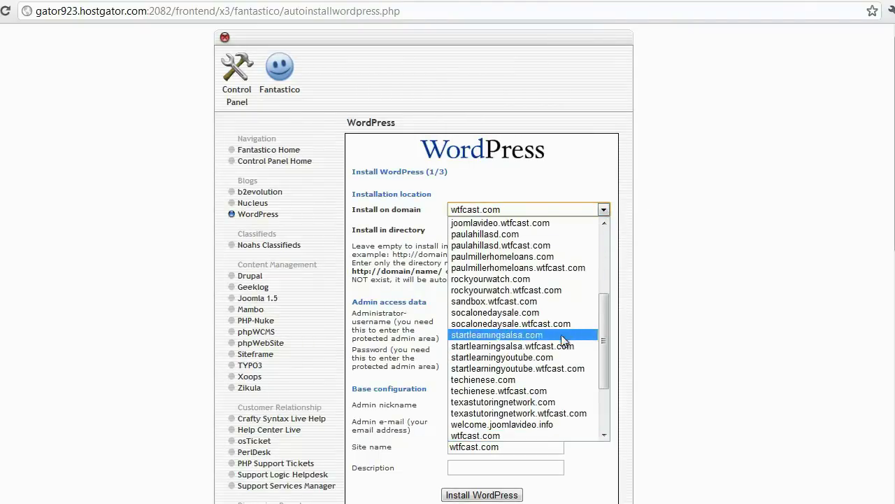
pyautogui.click(496, 235)
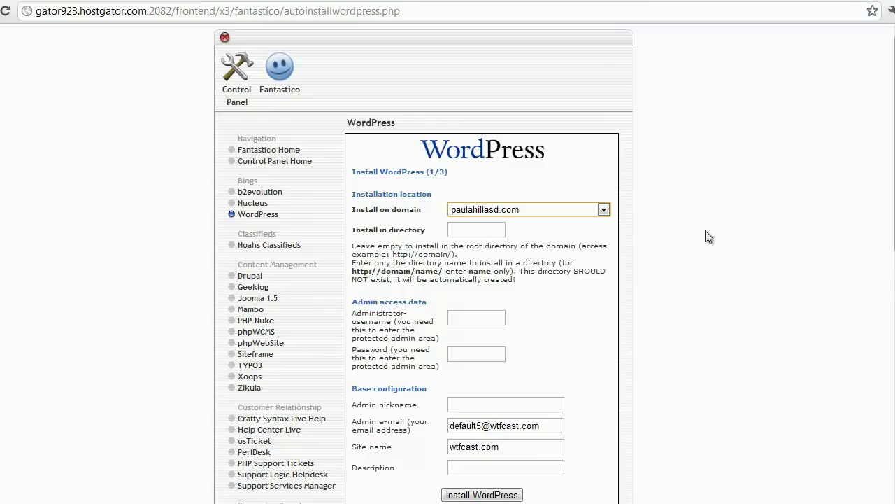
pyautogui.scroll(-1, 706, 237)
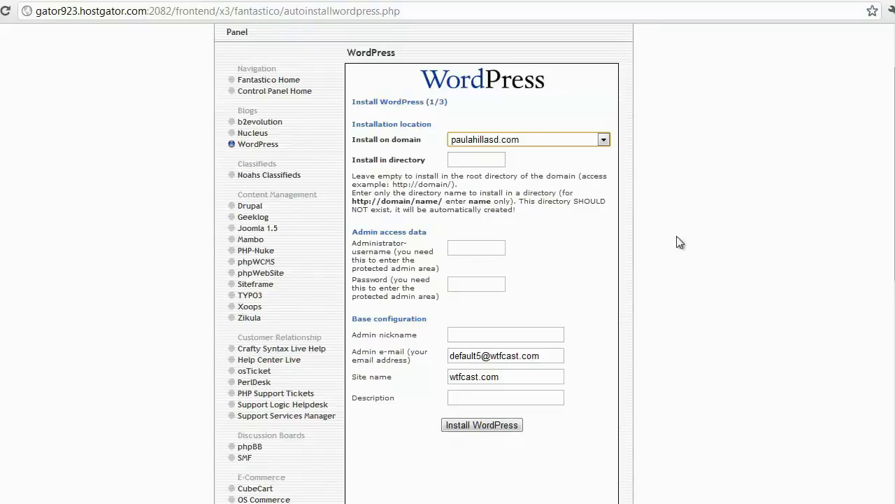
pyautogui.click(457, 161)
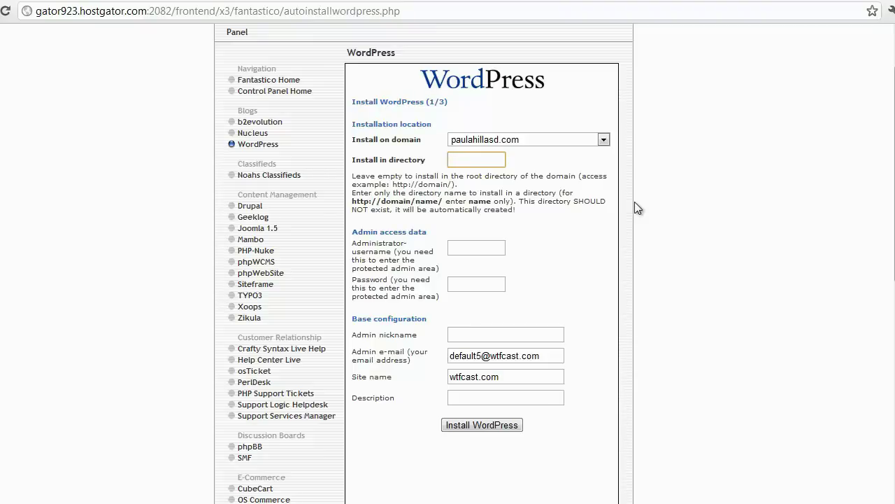
pyautogui.write('/blog')
pyautogui.press('BackSpace')
pyautogui.press('BackSpace')
pyautogui.press('BackSpace')
pyautogui.press('BackSpace')
pyautogui.press('BackSpace')
# Fill in the administrator username and password for the admin area, and carry the WordPress installation through to the end.
pyautogui.scroll(-1, 635, 203)
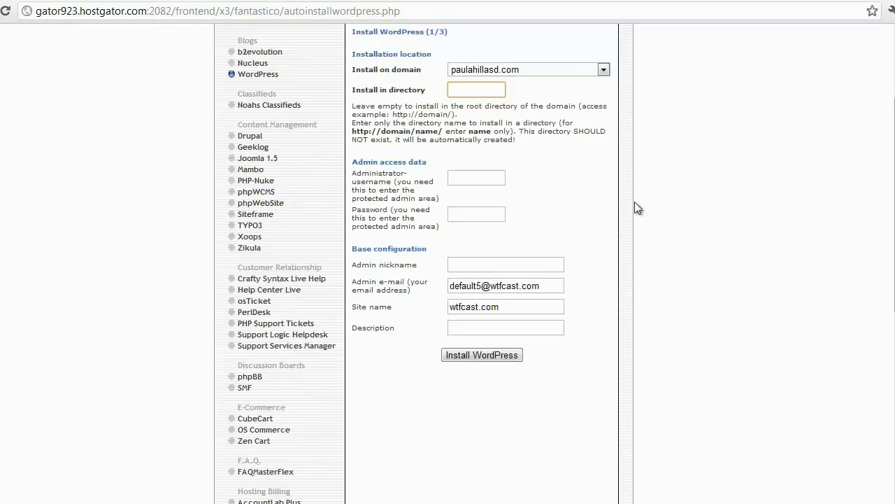
pyautogui.click(477, 173)
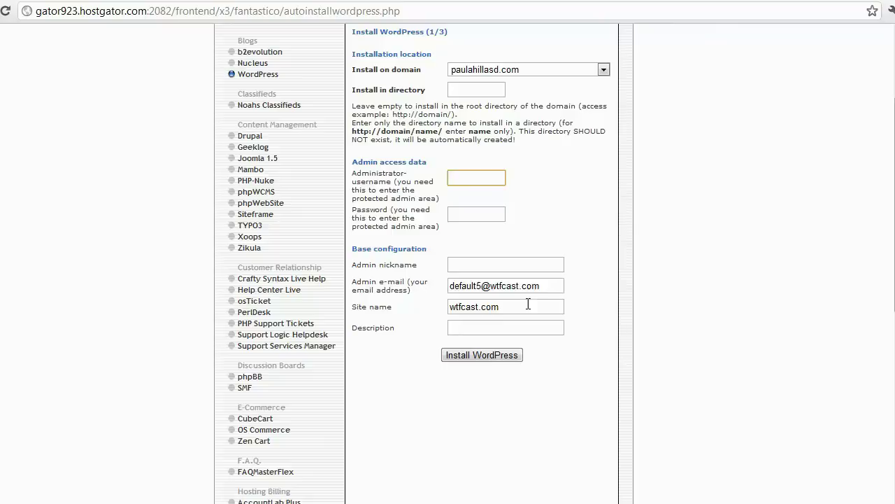
pyautogui.click(548, 285)
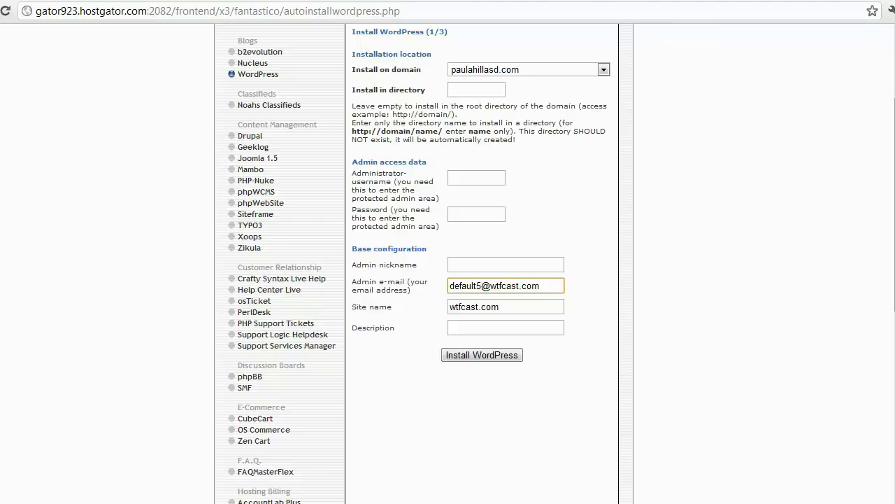
pyautogui.press('Return')
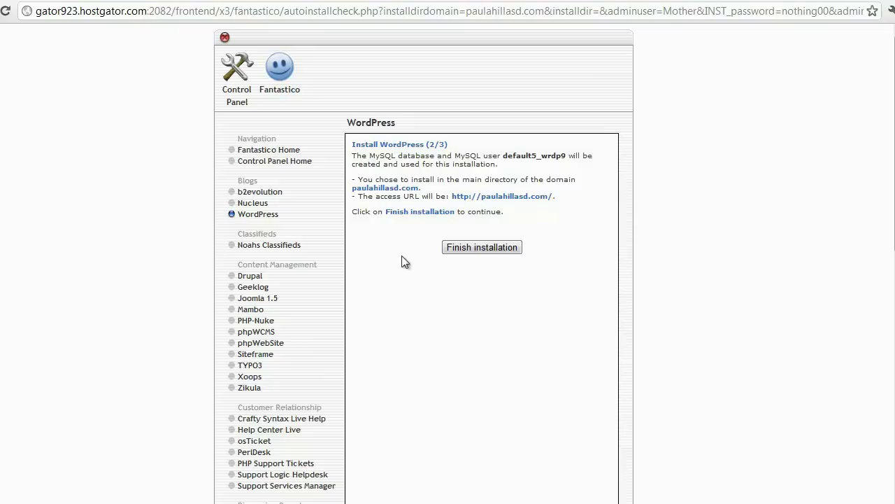
pyautogui.click(501, 254)
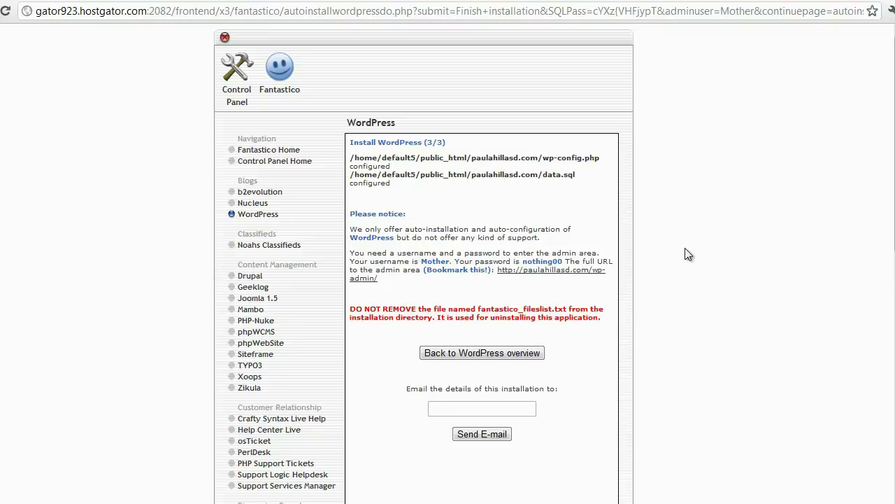
# Open the new site's WordPress admin login page from the installation summary and follow its link back to paulahillasd.com.
pyautogui.scroll(-1, 685, 249)
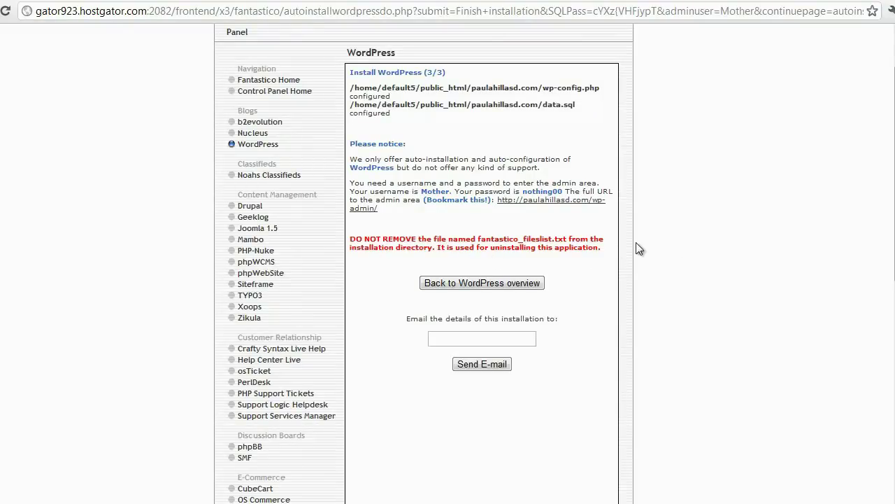
pyautogui.click(524, 341)
pyautogui.scroll(-3, 633, 343)
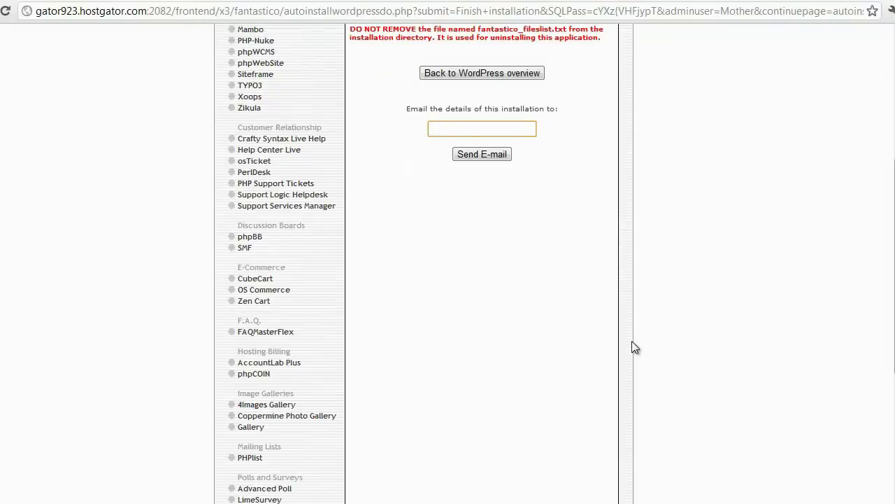
pyautogui.scroll(-1, 632, 345)
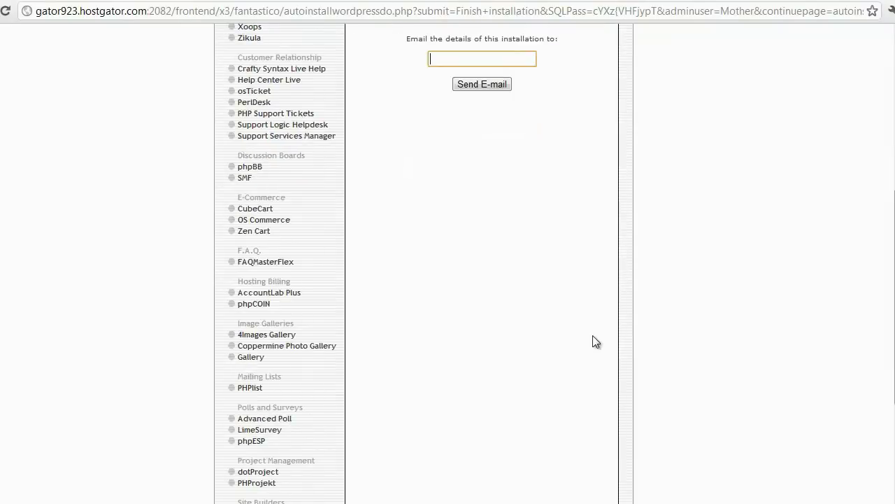
pyautogui.scroll(5, 561, 343)
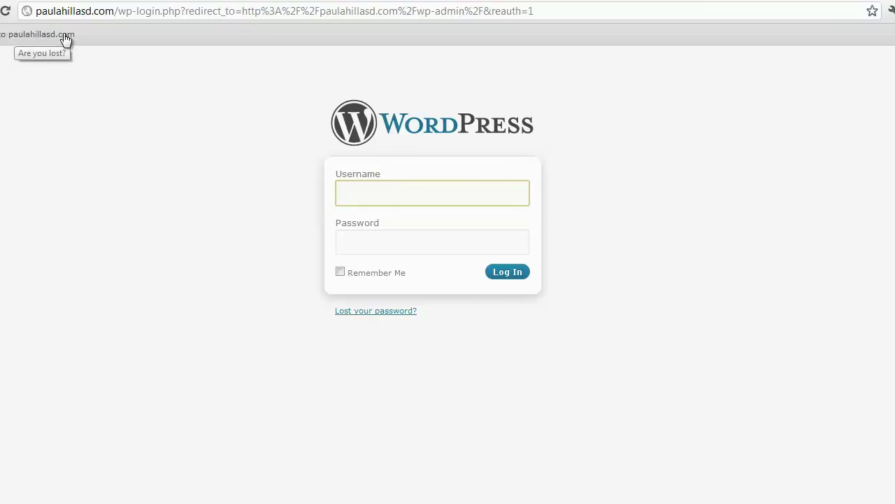
pyautogui.click(41, 42)
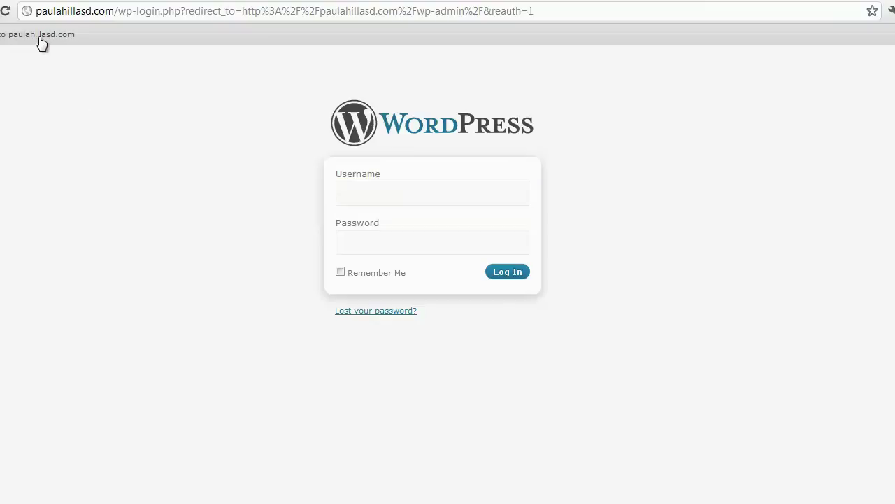